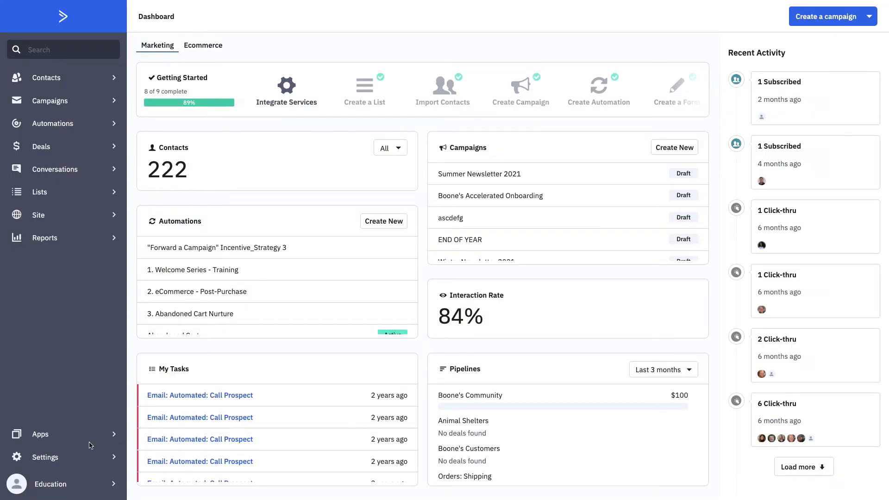
From Settings > Integrations, start adding a new integration to see the available services
{"action": "left_click", "coordinate": [70, 458]}
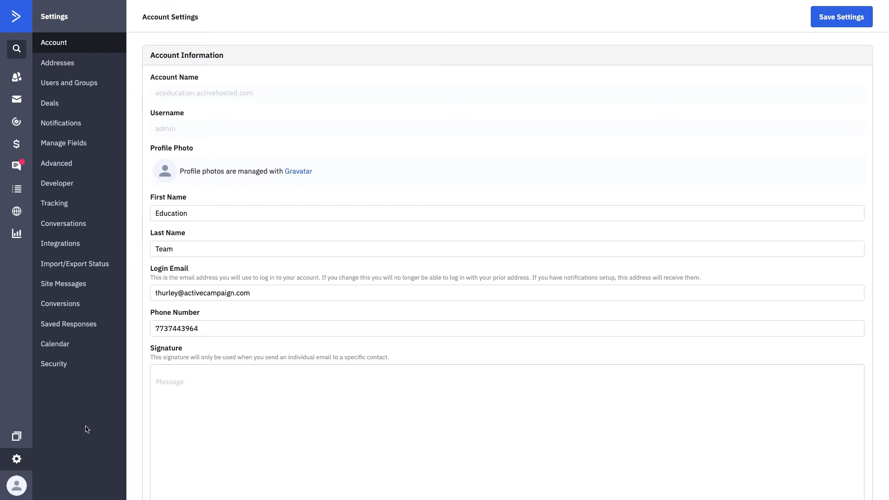
{"action": "left_click", "coordinate": [70, 247]}
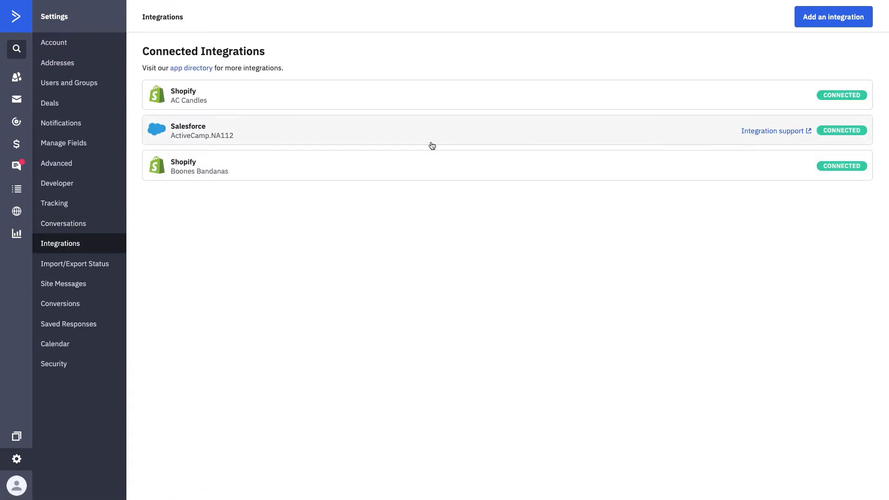
{"action": "left_click", "coordinate": [822, 16]}
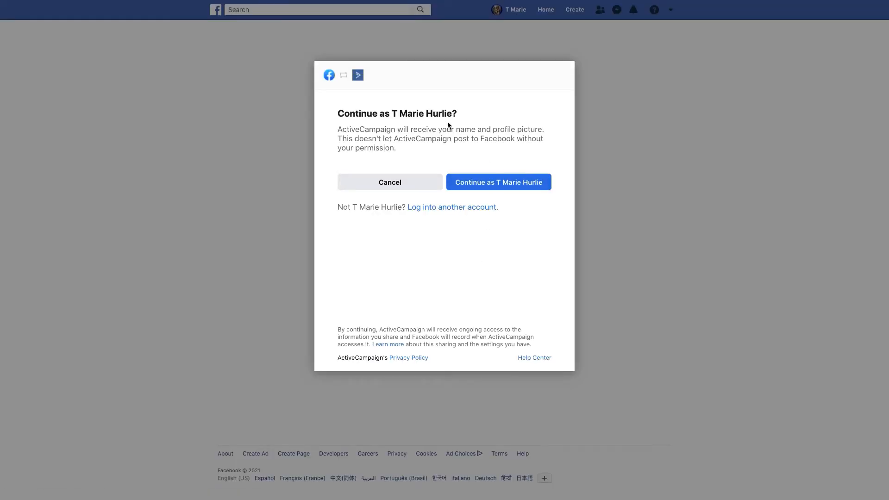
Continue as the signed-in Facebook user and grant ActiveCampaign ad-management permission
{"action": "left_click", "coordinate": [507, 185]}
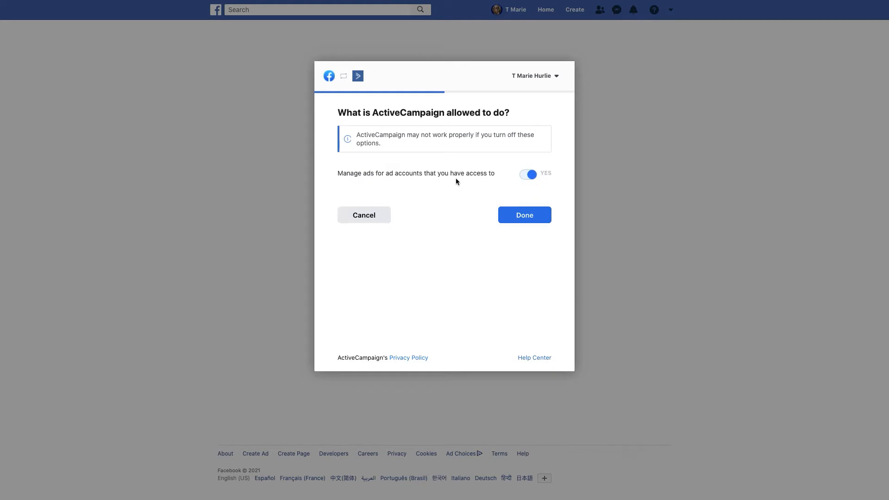
{"action": "left_click", "coordinate": [523, 216]}
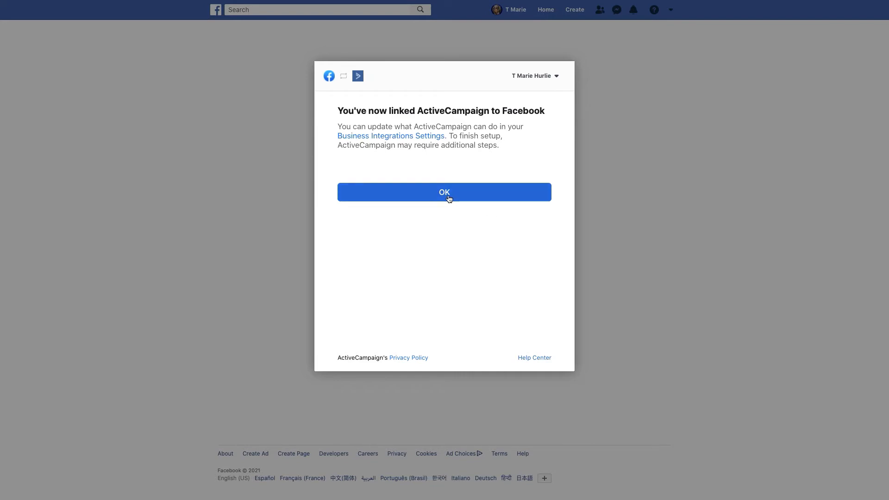
{"action": "left_click", "coordinate": [448, 197]}
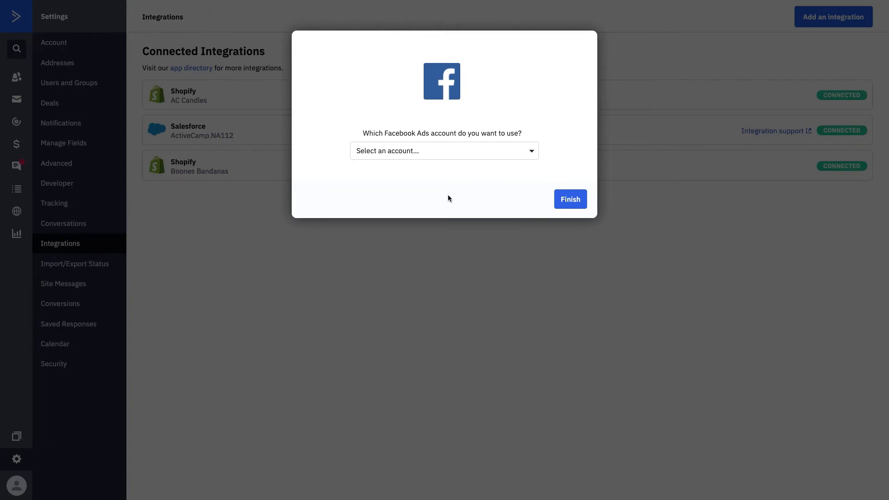
Select the T Marie Hurlie Facebook Ads account and complete the Facebook connection
{"action": "left_click", "coordinate": [458, 151]}
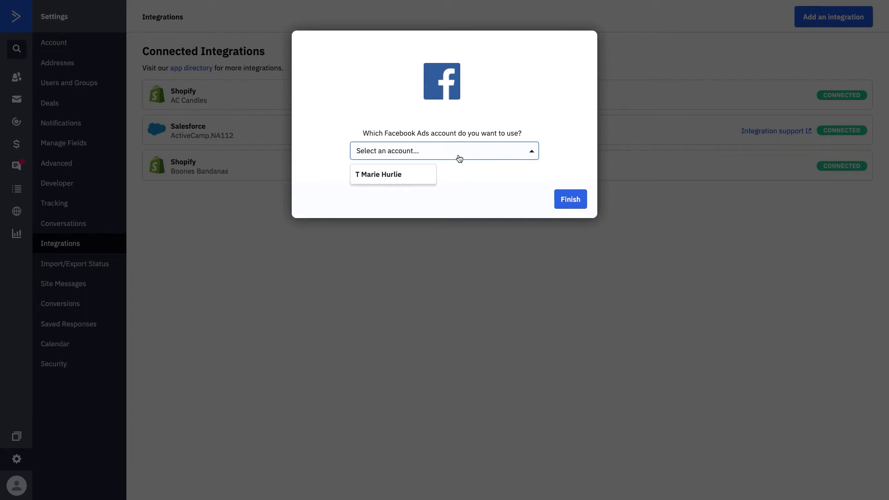
{"action": "left_click", "coordinate": [394, 179]}
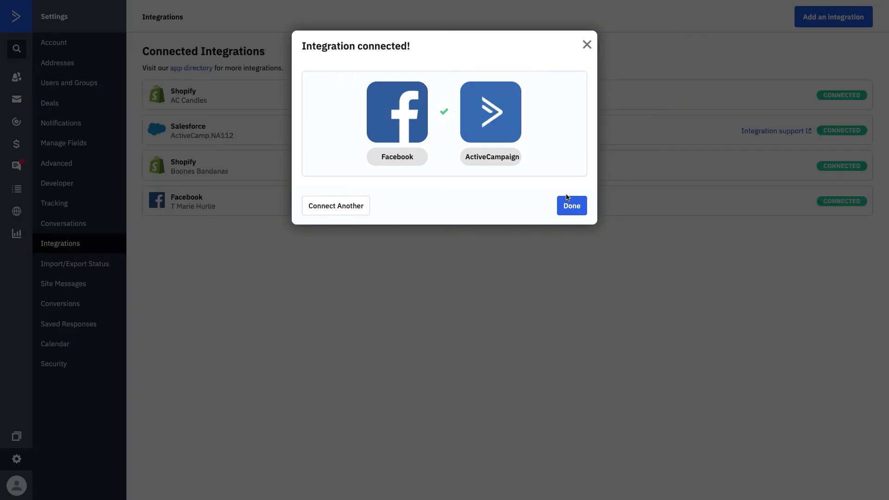
{"action": "left_click", "coordinate": [567, 208]}
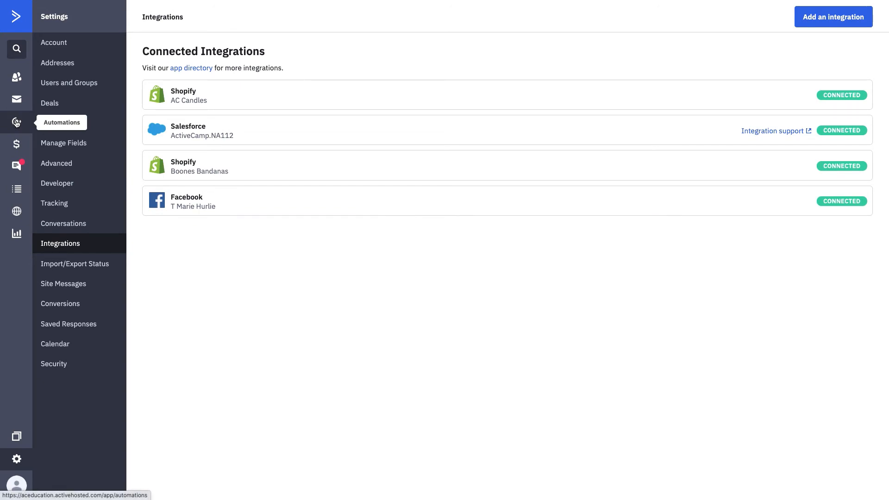
Create a new automation built from scratch, producing the blank draft Automation 55
{"action": "left_click", "coordinate": [17, 122]}
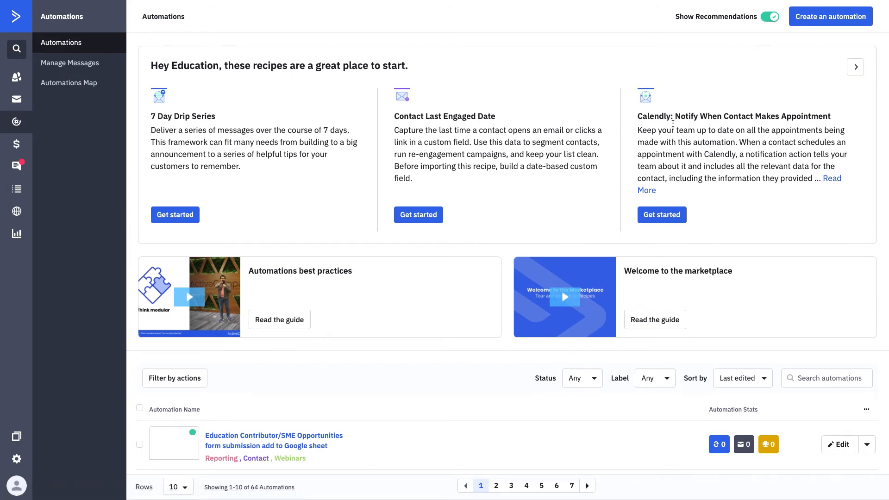
{"action": "left_click", "coordinate": [818, 19]}
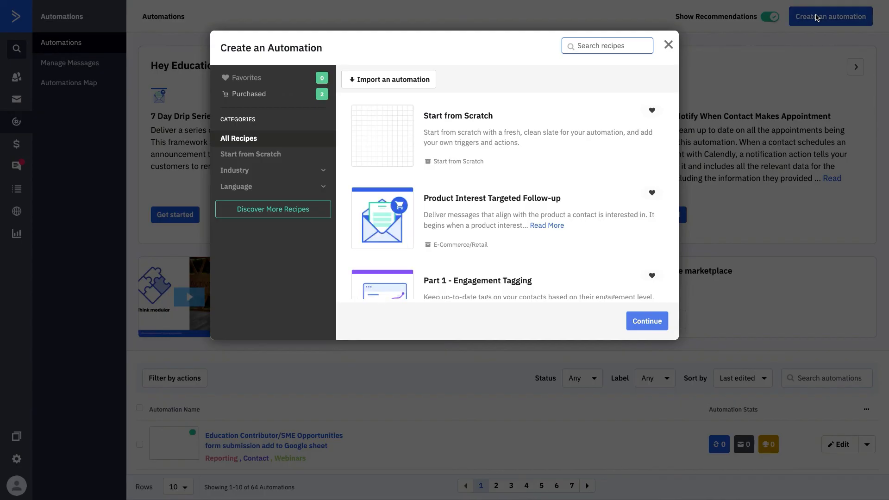
{"action": "left_click", "coordinate": [522, 125]}
{"action": "left_click", "coordinate": [646, 321]}
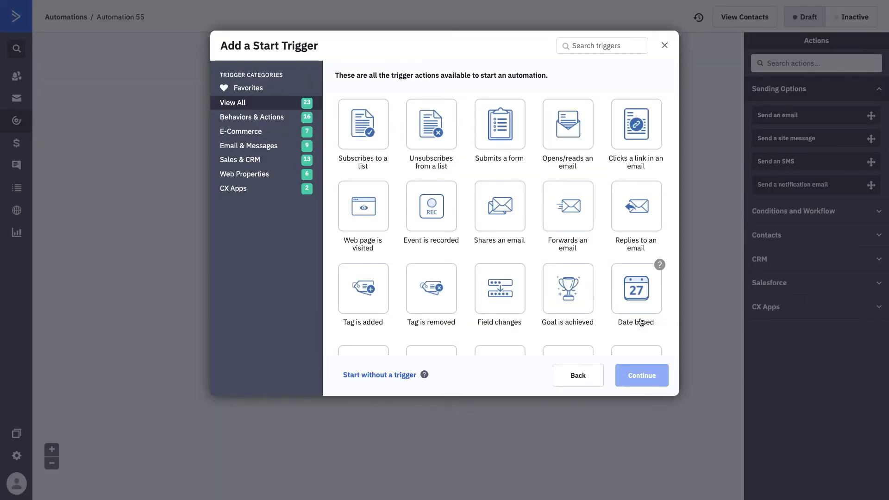
Add a 'Web page is visited' start trigger for boonesbandanas.com with path * (any page)
{"action": "left_click", "coordinate": [382, 222]}
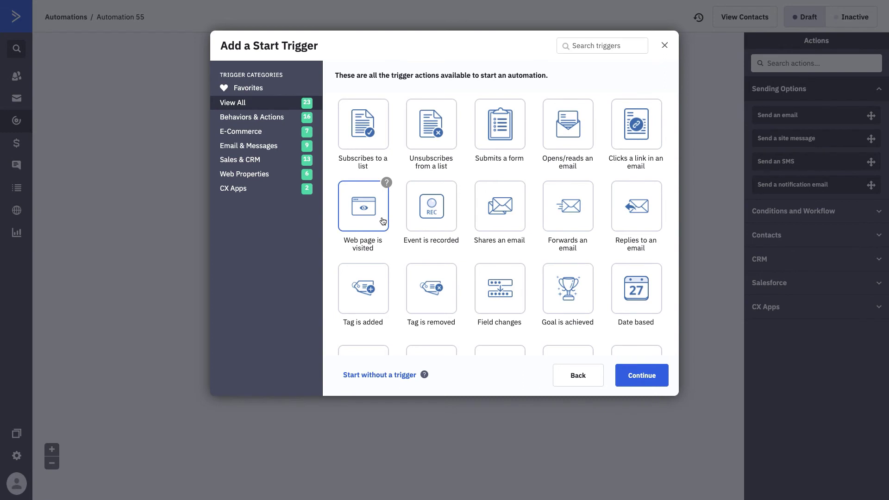
{"action": "left_click", "coordinate": [641, 376]}
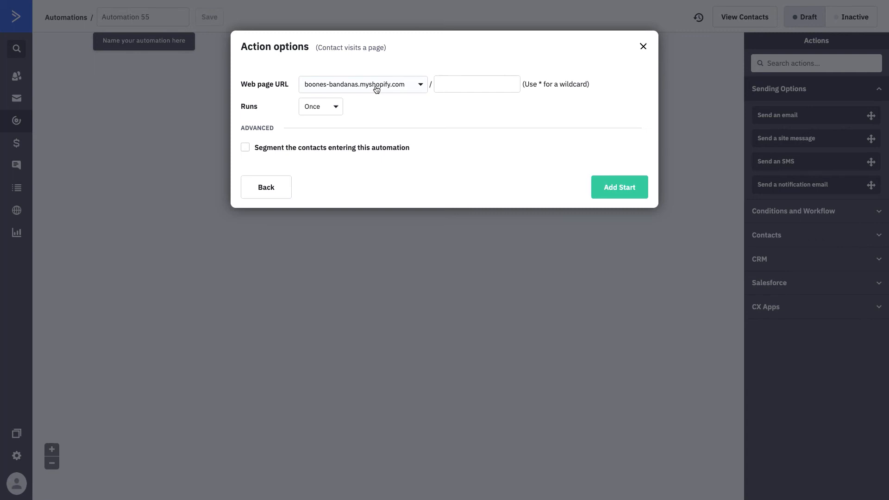
{"action": "left_click", "coordinate": [376, 86]}
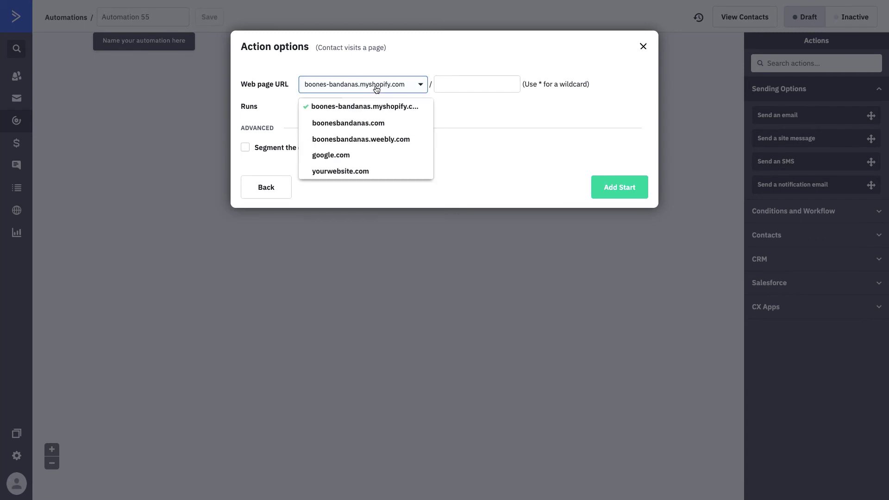
{"action": "left_click", "coordinate": [376, 125]}
{"action": "left_click", "coordinate": [425, 87]}
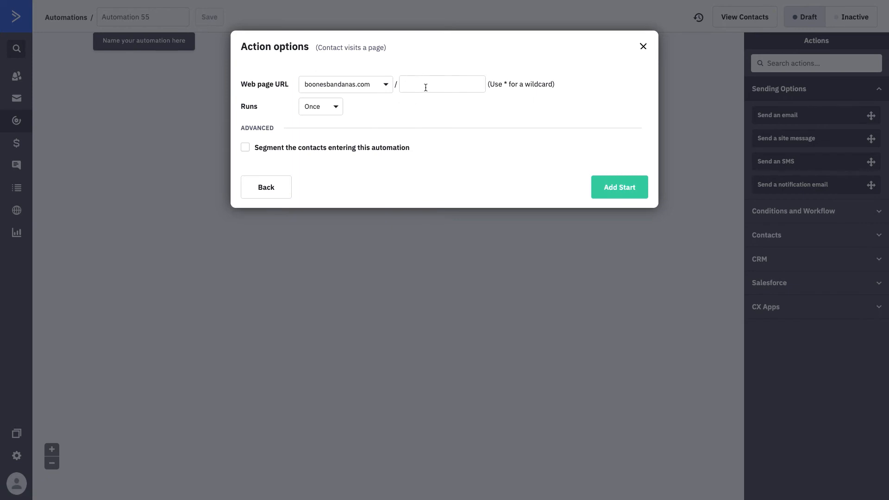
{"action": "type", "text": "*"}
{"action": "left_click", "coordinate": [619, 187]}
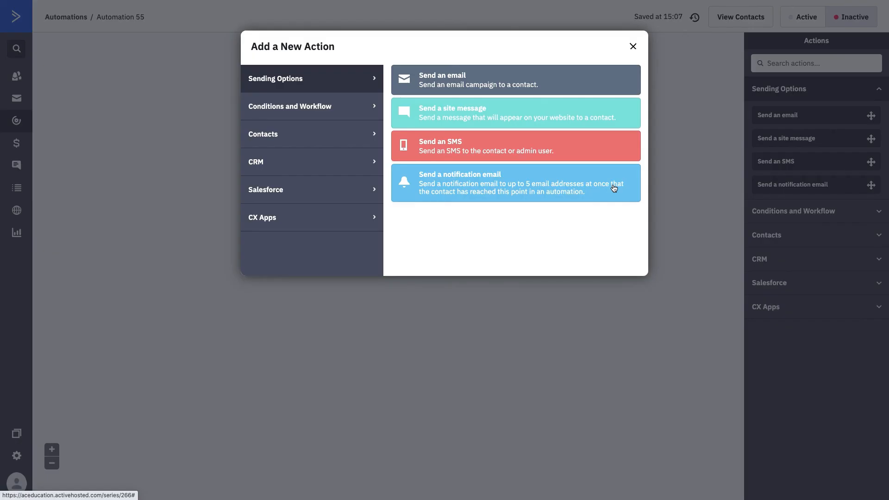
Add a Contacts > Add to Facebook Custom Audience action; saving fails since no audience exists yet
{"action": "left_click", "coordinate": [348, 146]}
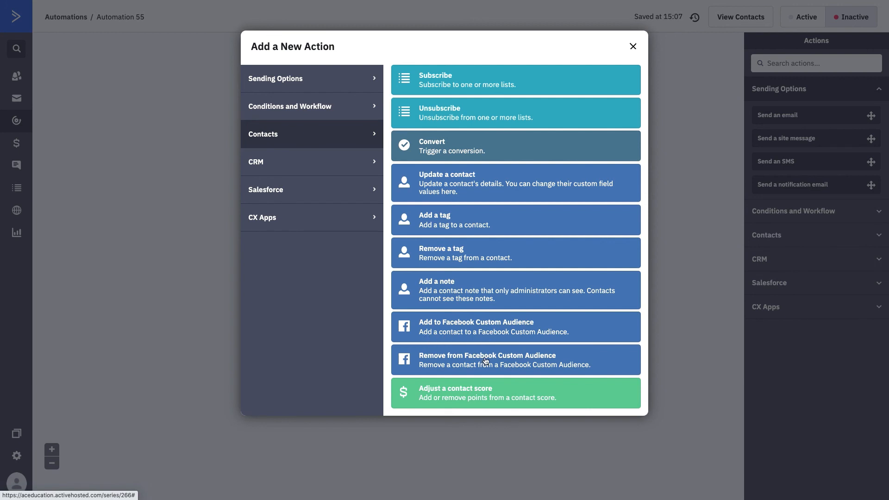
{"action": "left_click", "coordinate": [482, 325]}
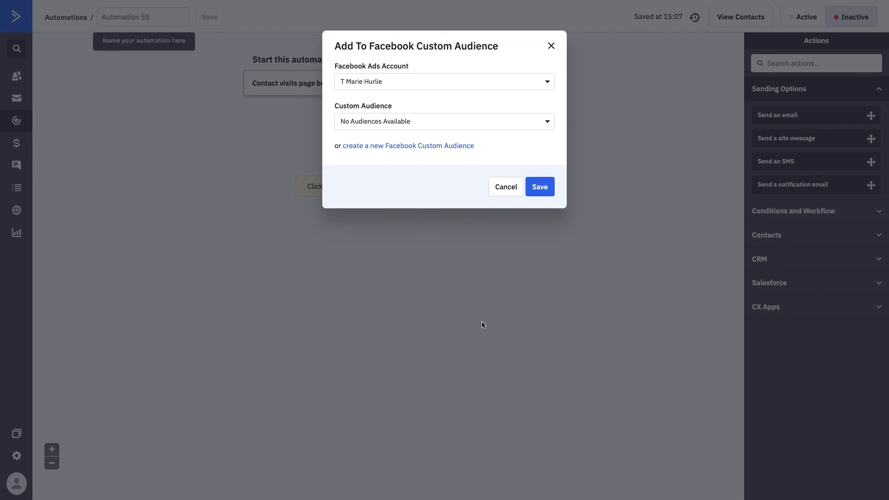
{"action": "left_click", "coordinate": [418, 123]}
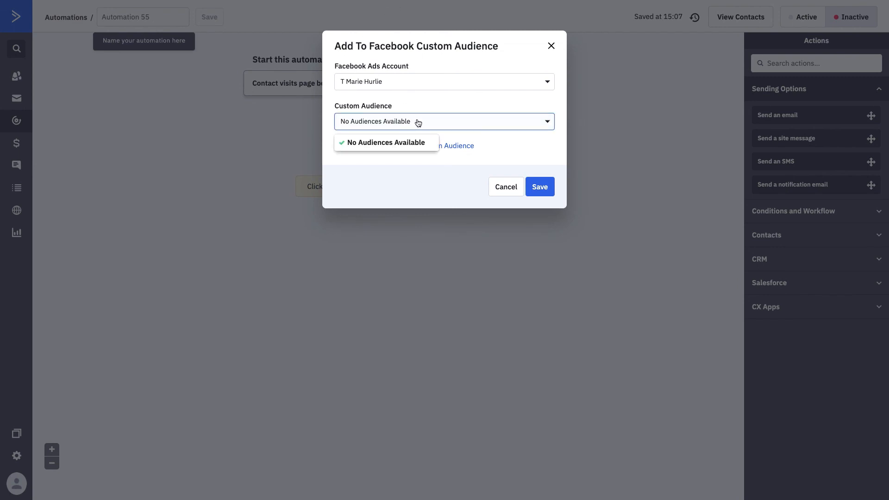
{"action": "left_click", "coordinate": [427, 104]}
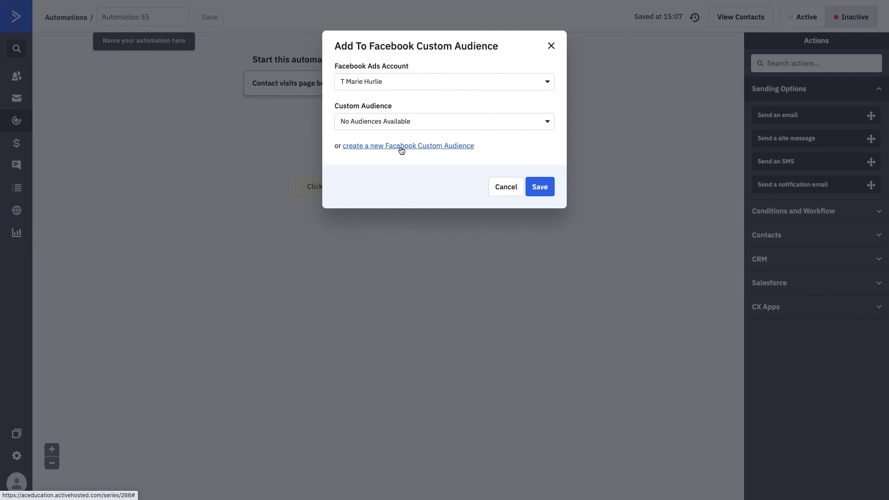
{"action": "left_click", "coordinate": [540, 187]}
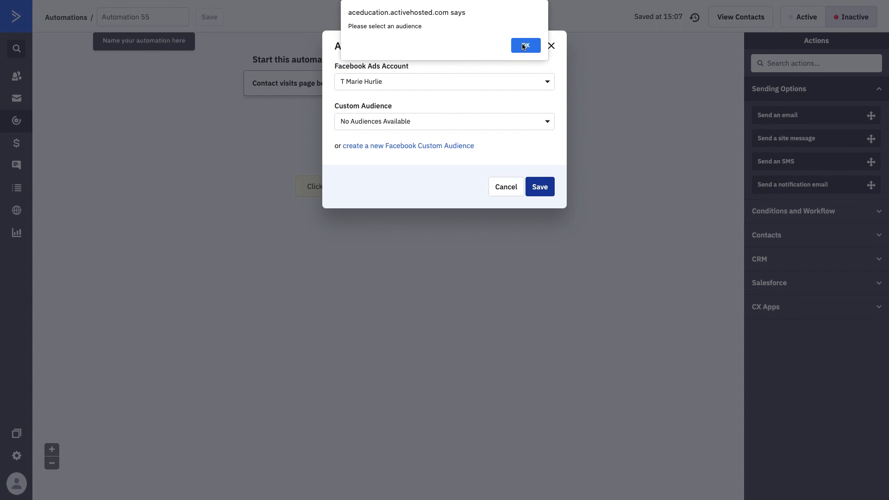
{"action": "left_click", "coordinate": [524, 46]}
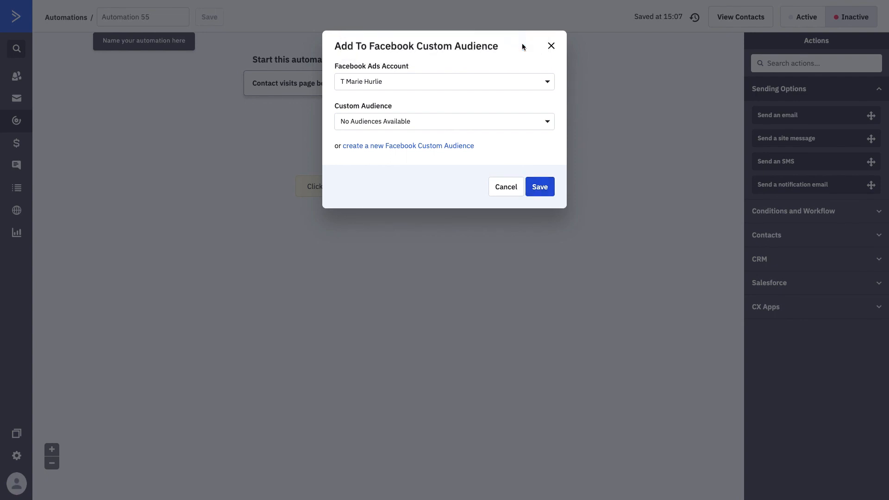